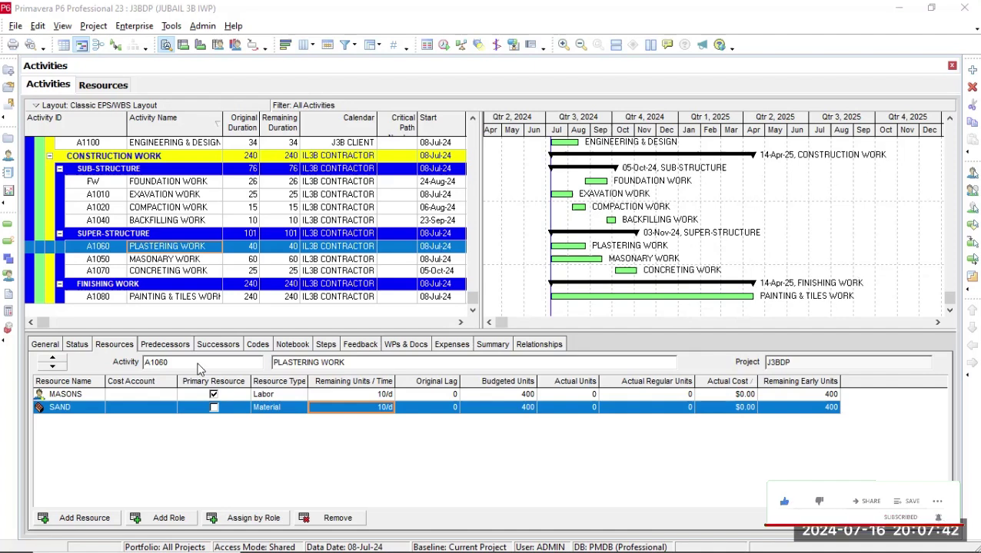
# Check the resources assigned to the masonry and compaction activities and display the Resource Usage Profile for MASONS.
pyautogui.click(180, 262)
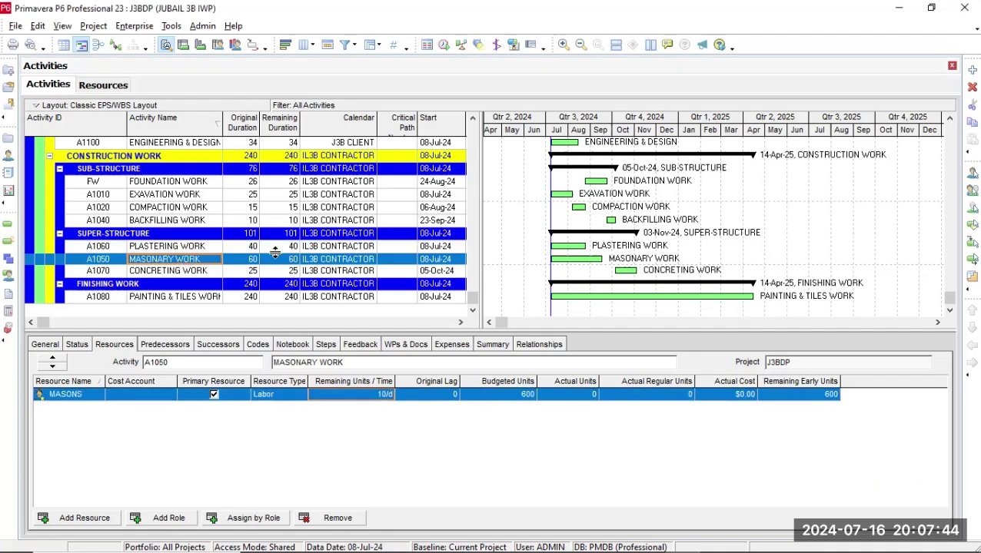
pyautogui.click(185, 209)
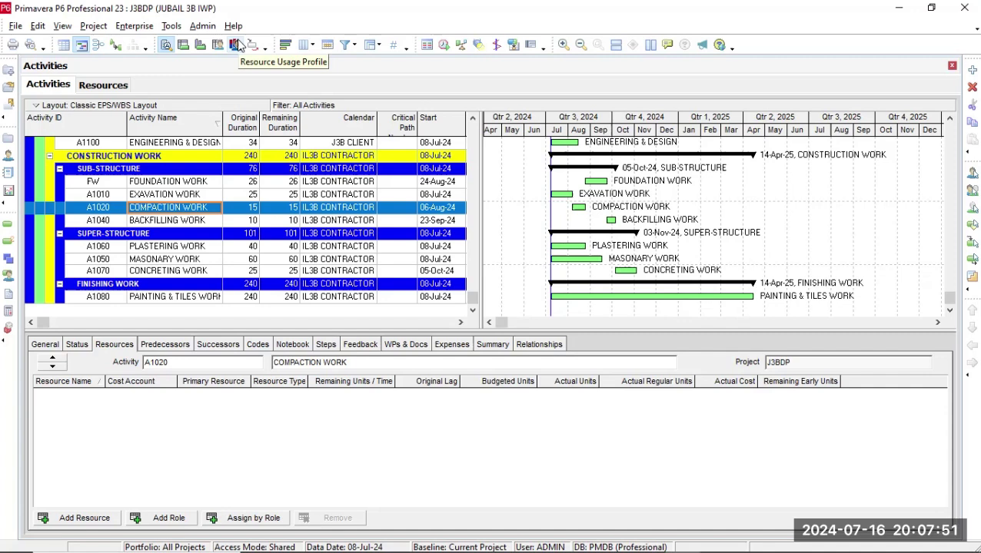
pyautogui.click(236, 42)
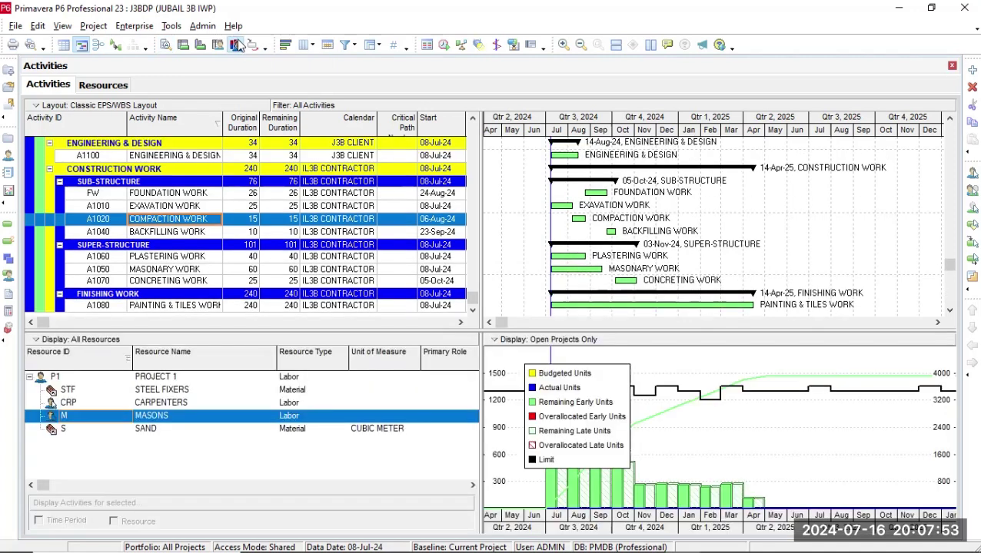
pyautogui.click(668, 460)
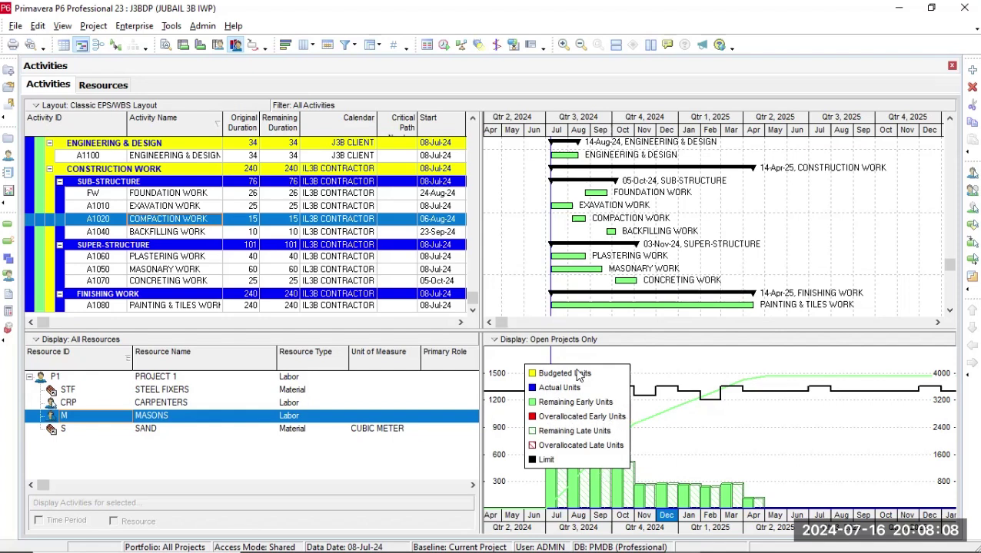
pyautogui.rightClick(690, 436)
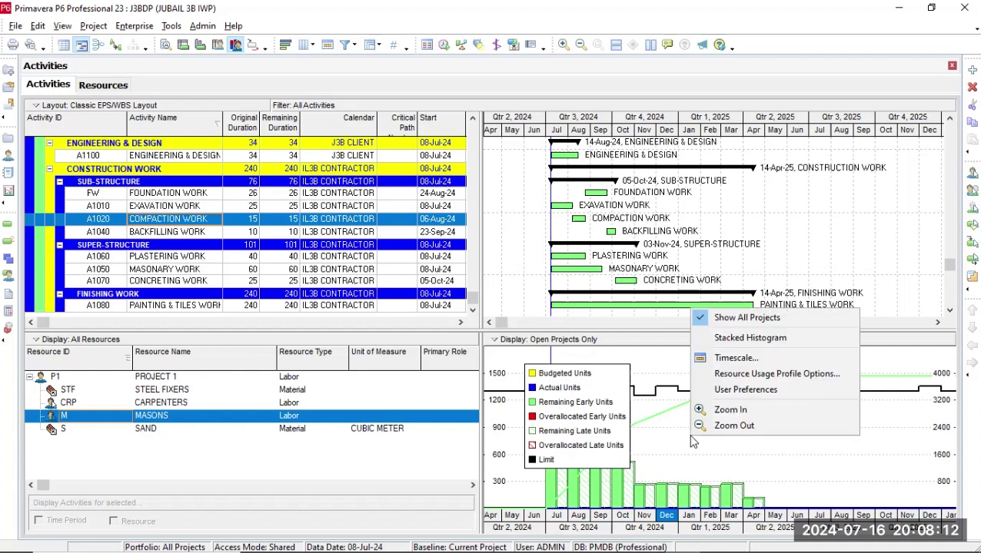
pyautogui.click(709, 359)
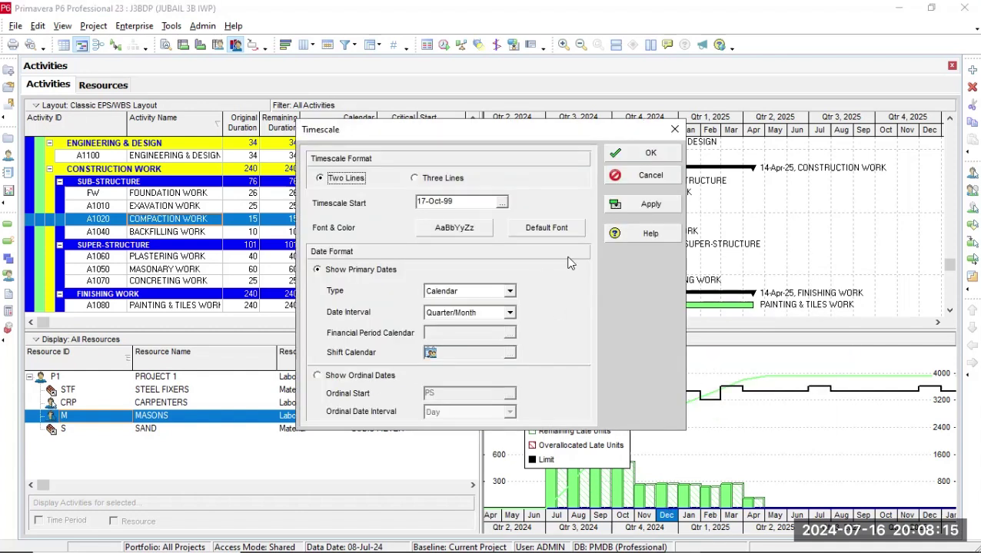
pyautogui.click(644, 178)
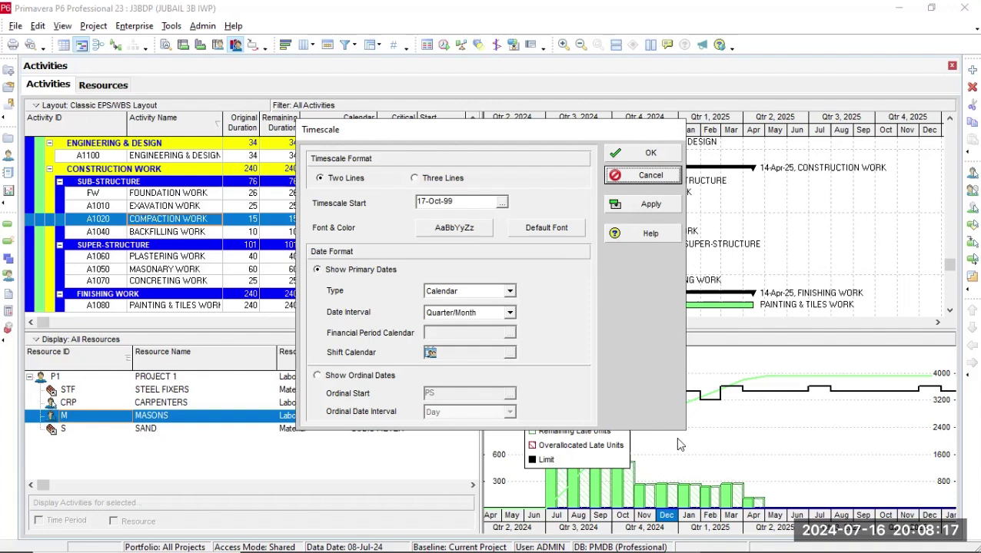
pyautogui.rightClick(679, 435)
pyautogui.click(717, 399)
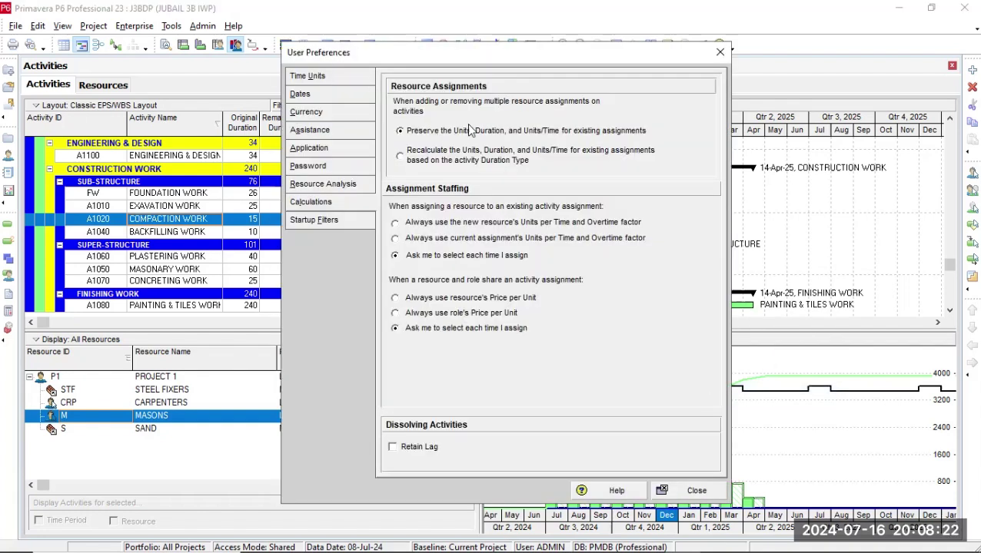
pyautogui.click(327, 94)
pyautogui.click(328, 168)
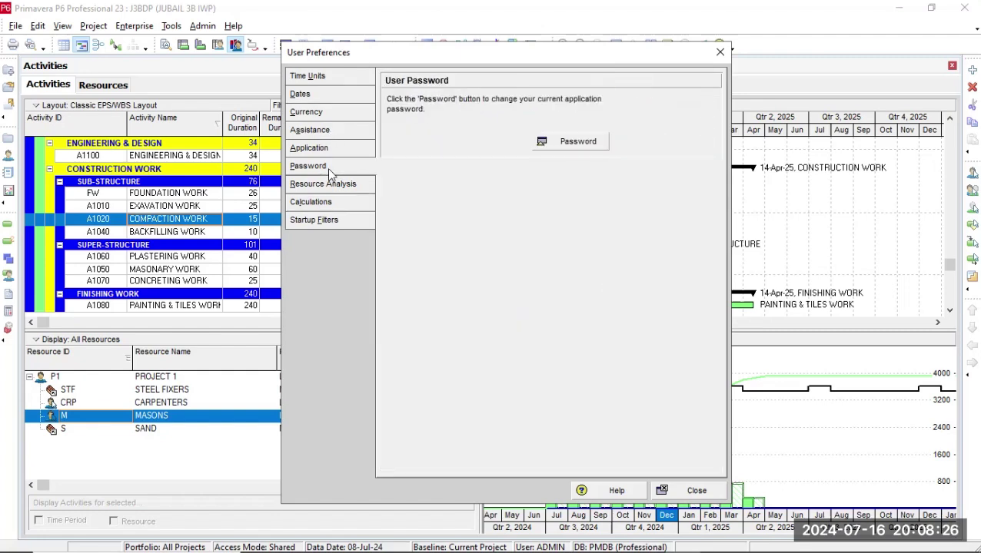
pyautogui.click(328, 201)
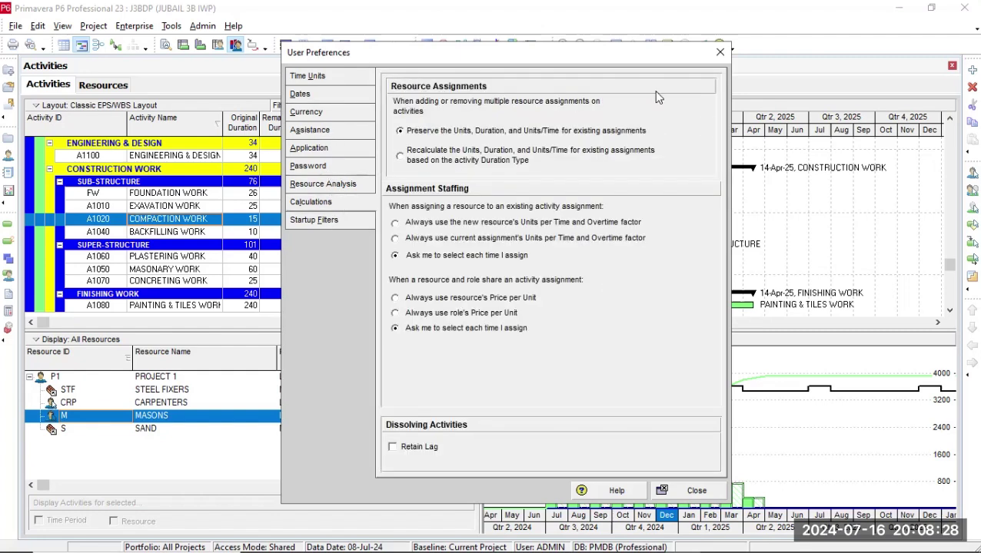
pyautogui.click(718, 52)
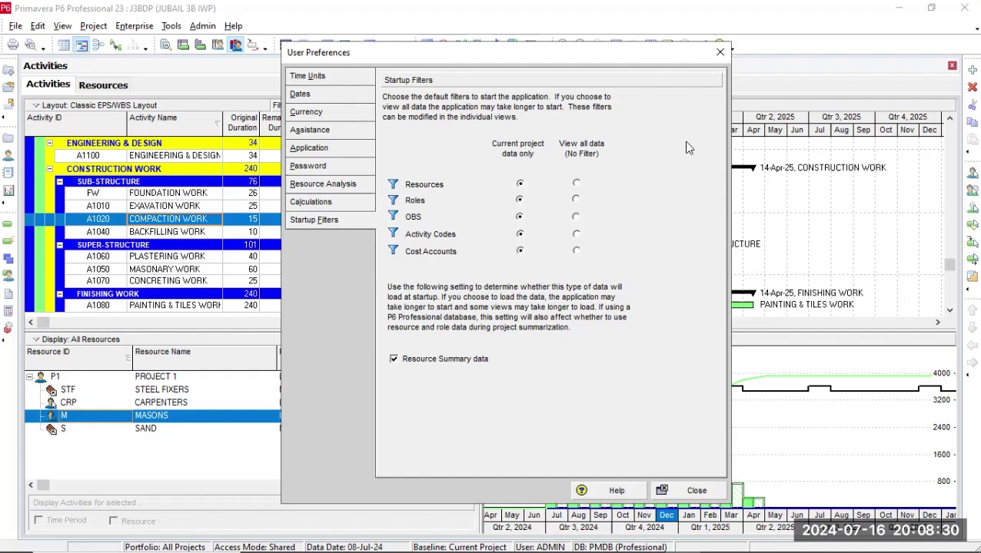
pyautogui.click(695, 491)
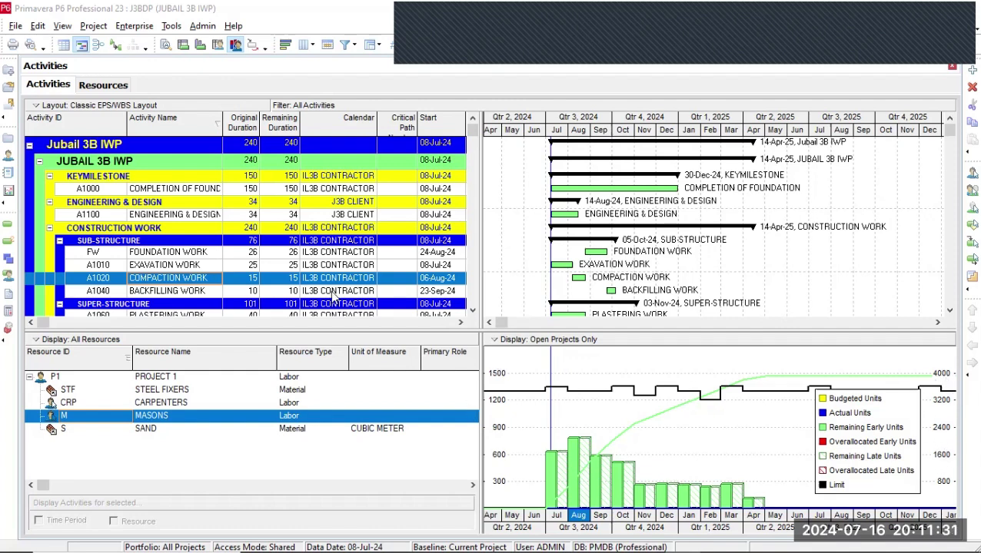
# Check the August 2024 unit breakdown for MASONS in the Resource Usage Profile.
pyautogui.doubleClick(578, 464)
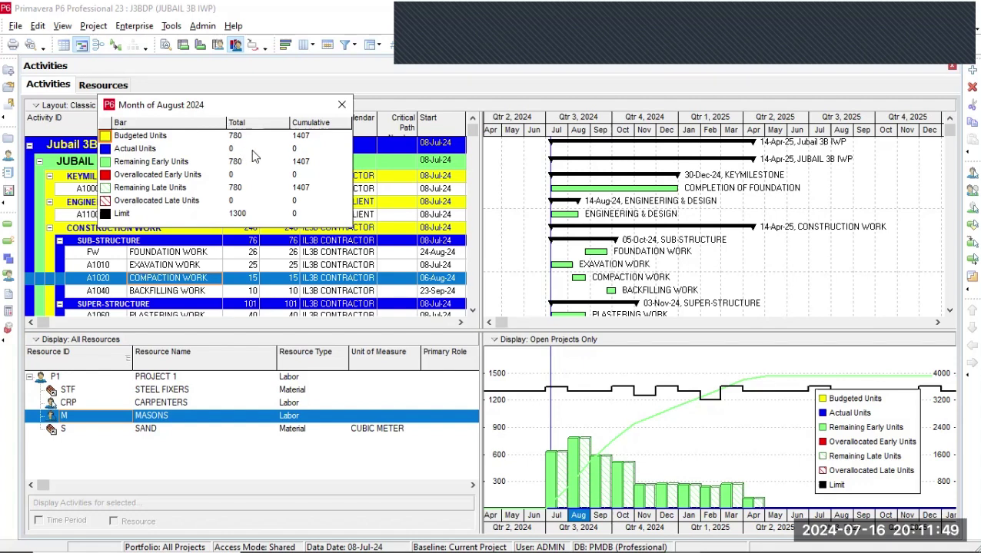
pyautogui.click(342, 104)
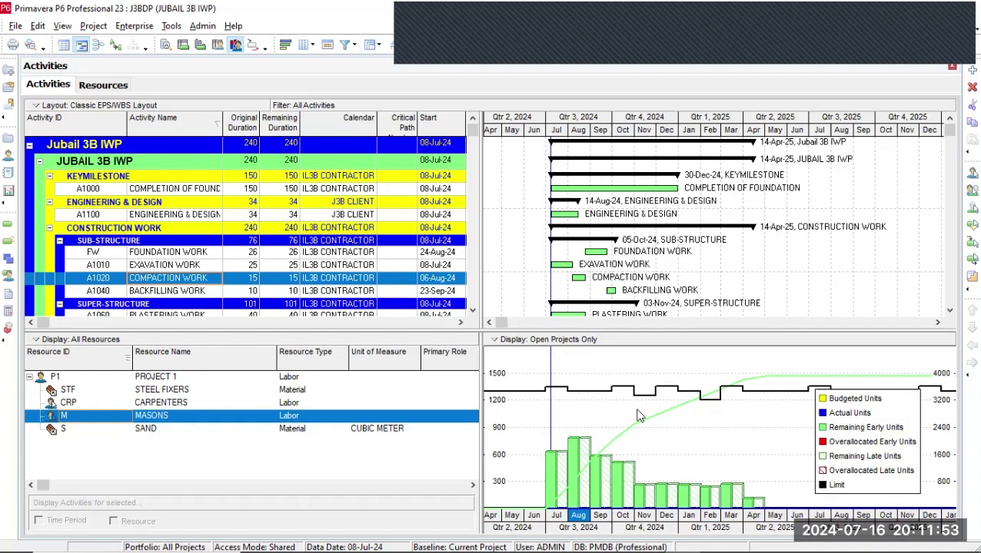
# Set the Resource Usage Profile to show only Budgeted units, both By Date and Cumulative, and apply the options.
pyautogui.rightClick(637, 415)
pyautogui.click(693, 478)
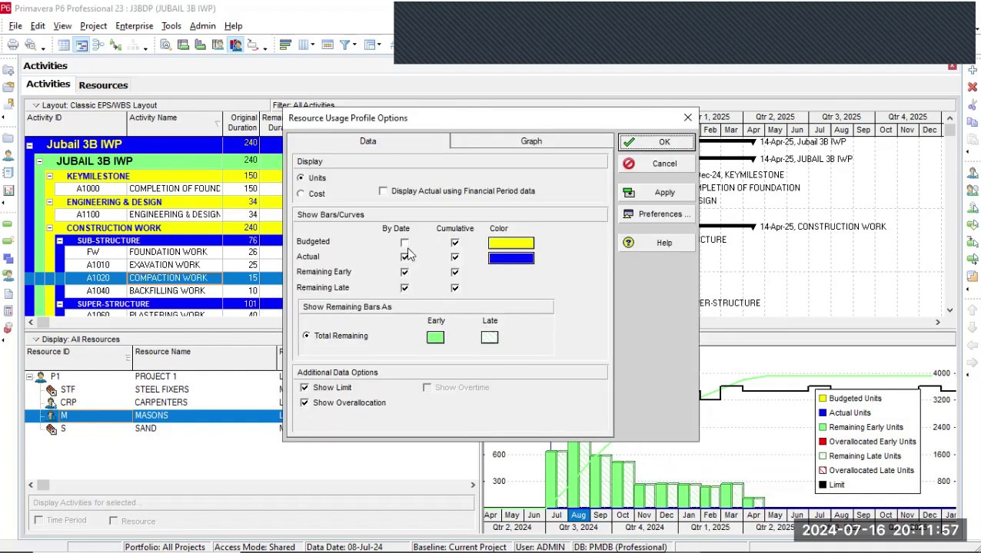
pyautogui.click(404, 245)
pyautogui.click(403, 243)
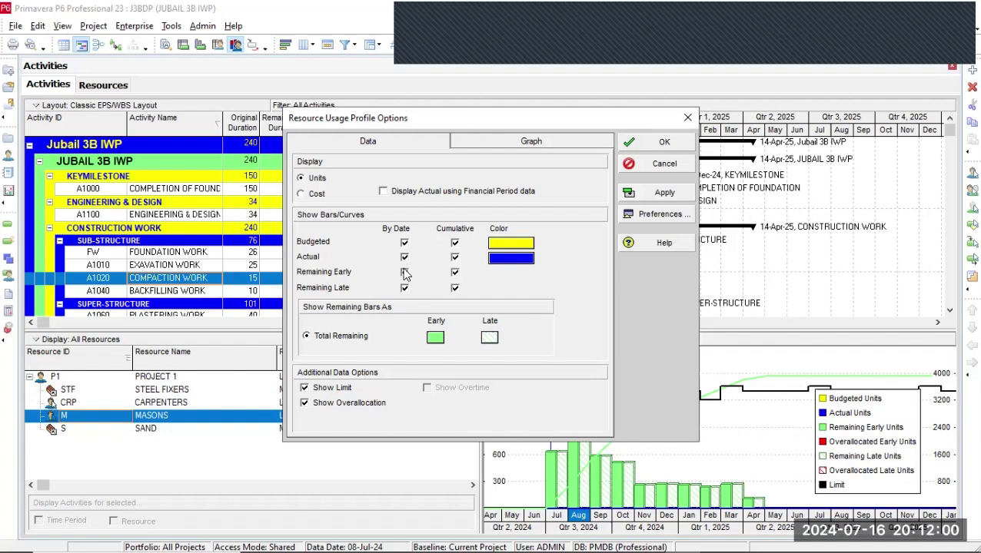
pyautogui.click(404, 273)
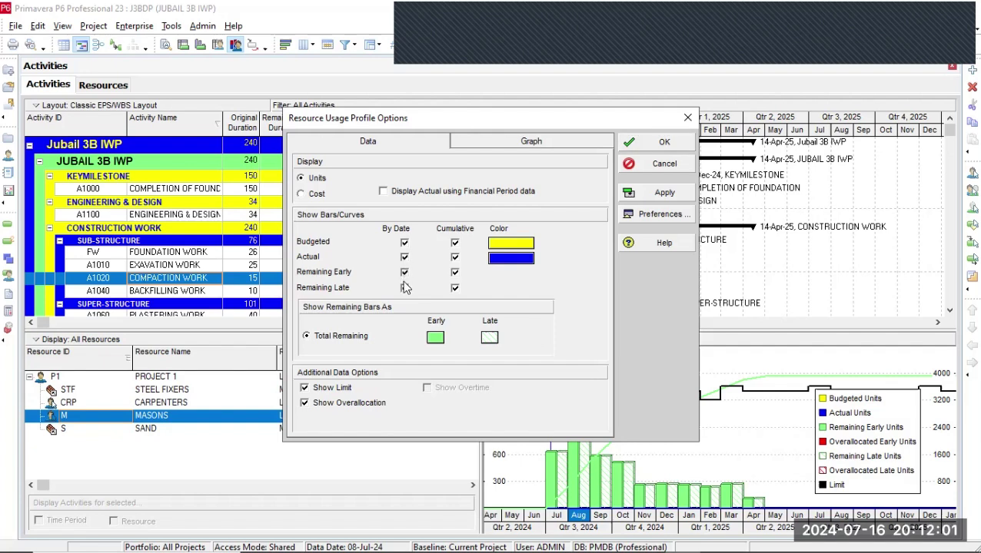
pyautogui.click(455, 288)
pyautogui.click(454, 273)
pyautogui.click(454, 257)
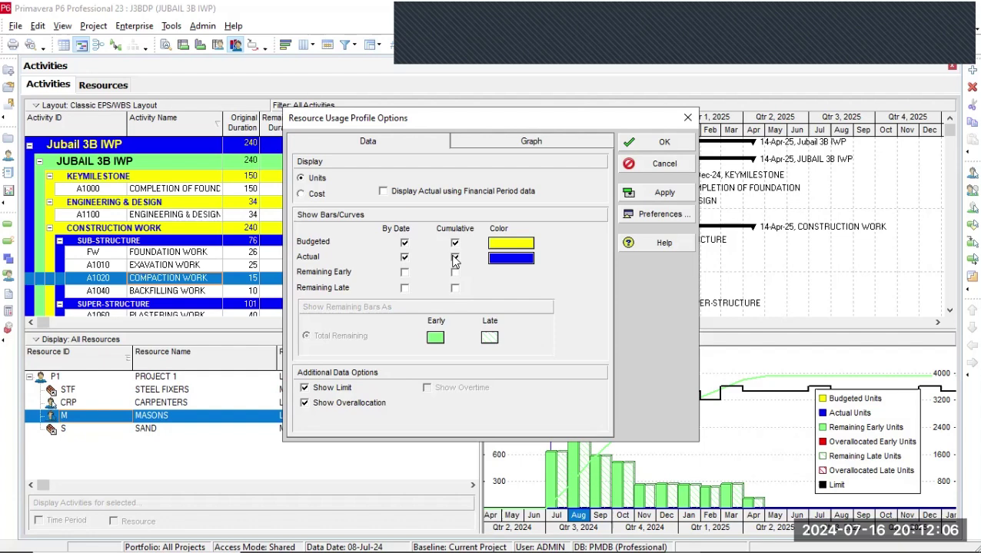
pyautogui.click(404, 258)
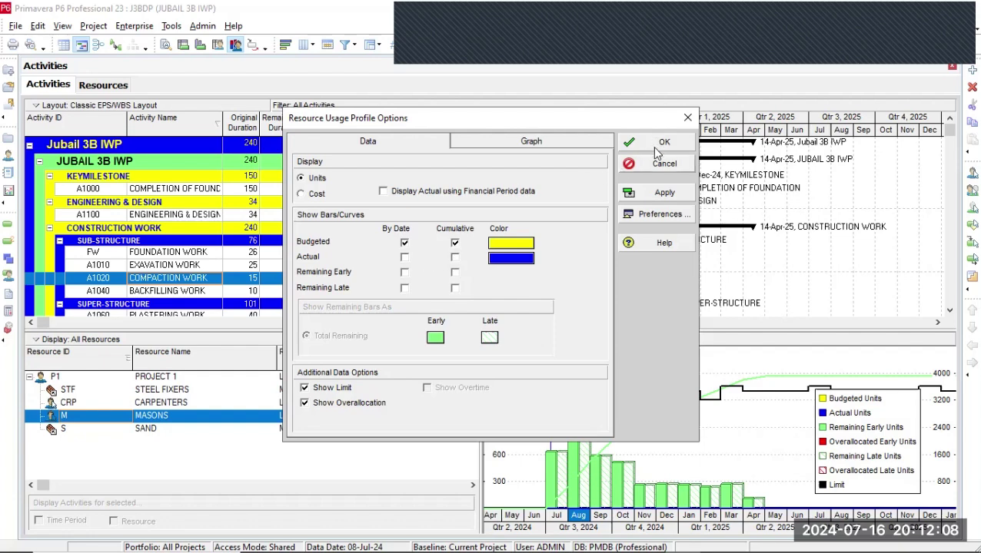
pyautogui.click(647, 188)
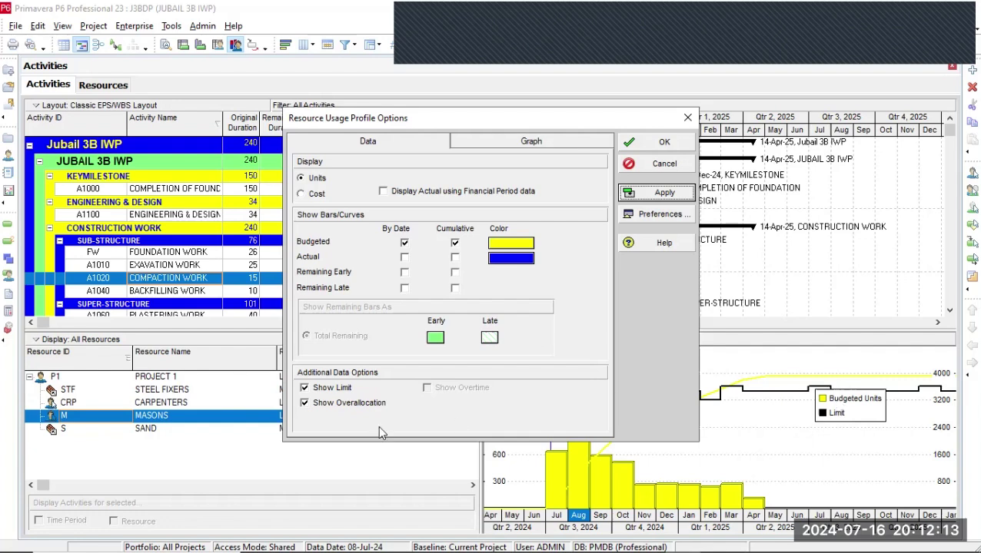
# Try the usage profile without the limit line, and turn Show Limit and Show Overallocation back on.
pyautogui.click(314, 391)
pyautogui.click(313, 390)
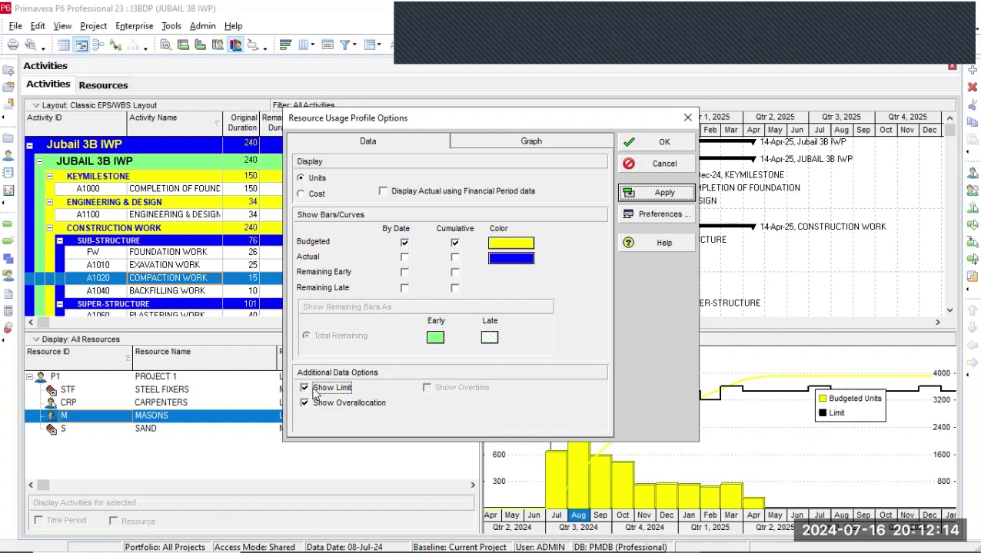
pyautogui.click(653, 198)
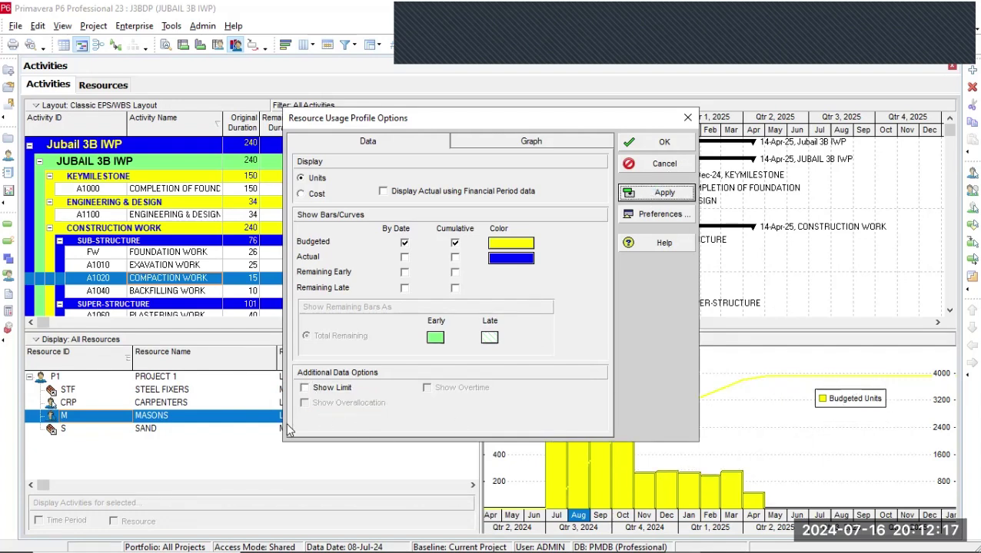
pyautogui.click(314, 390)
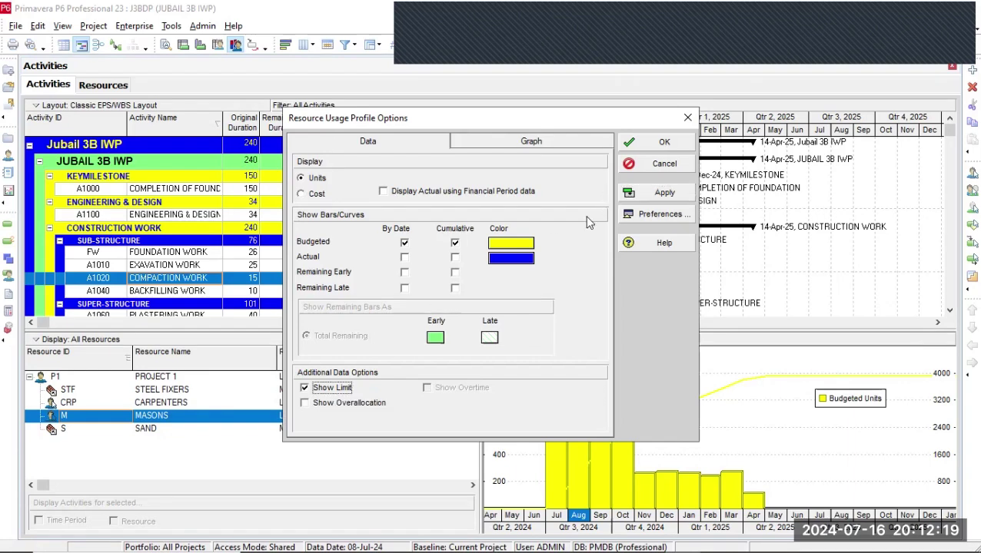
pyautogui.click(321, 406)
pyautogui.click(321, 406)
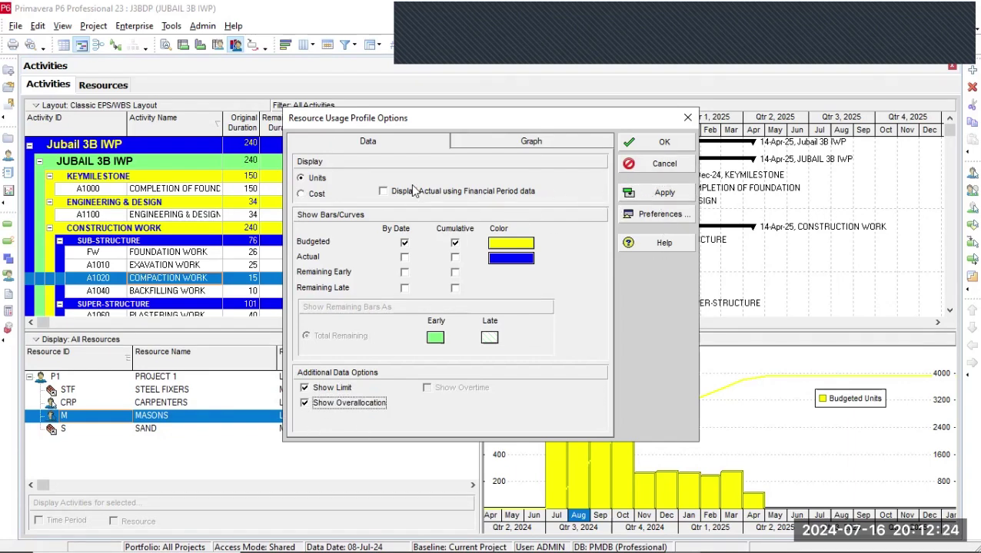
pyautogui.click(670, 192)
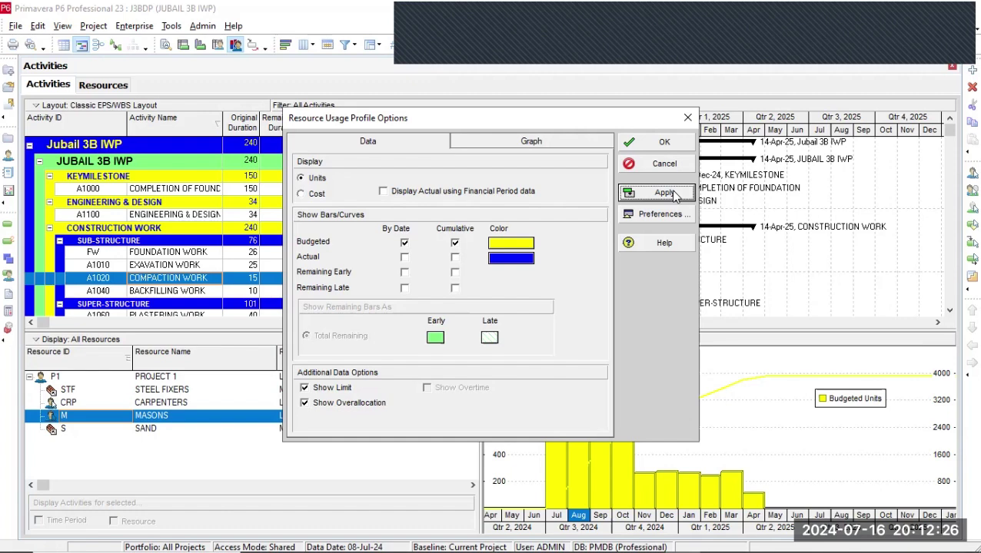
# Review the graph display options of the usage profile and accept the profile options.
pyautogui.click(556, 138)
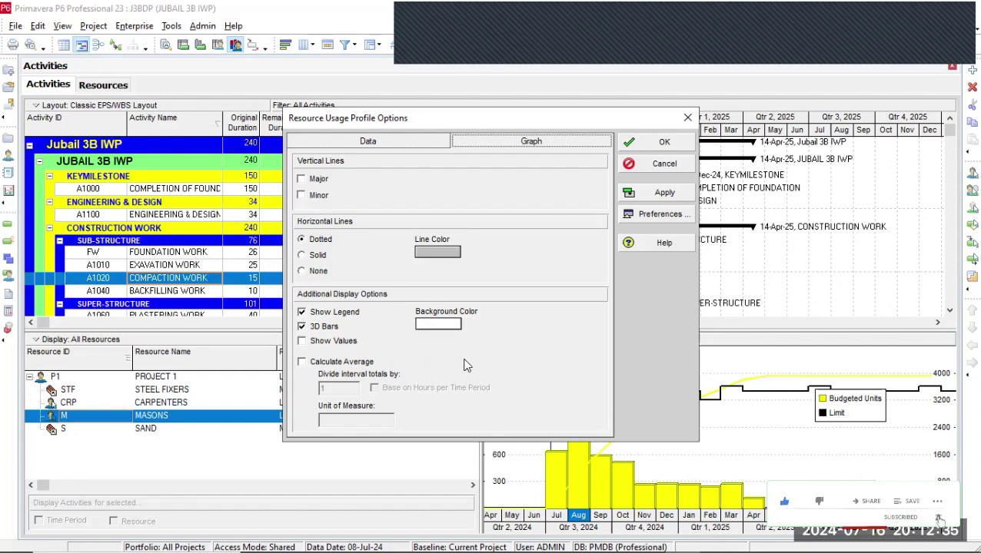
pyautogui.click(649, 143)
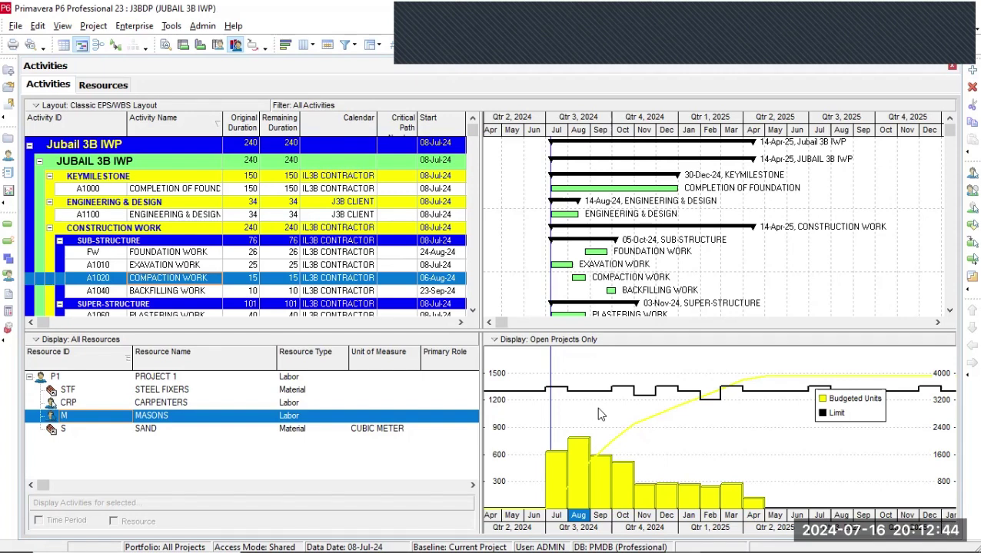
# Look over the resource list and display the Resource Usage Spreadsheet for MASONS beneath the activities.
pyautogui.click(6, 152)
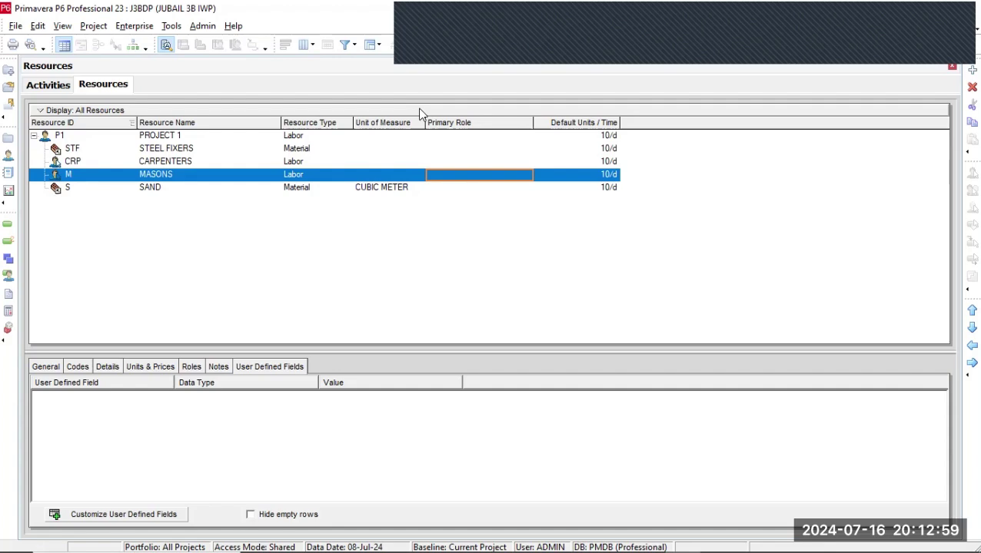
pyautogui.click(63, 82)
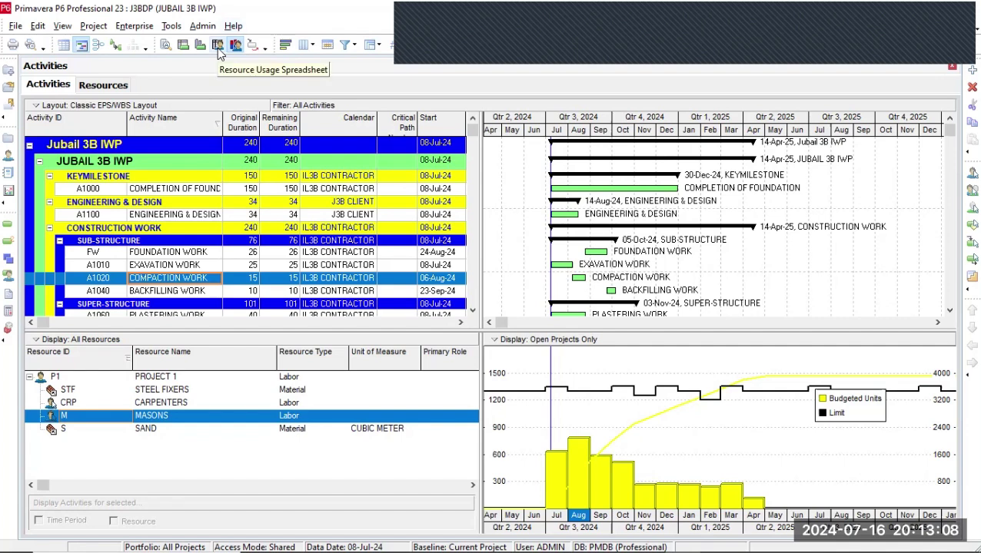
pyautogui.click(219, 50)
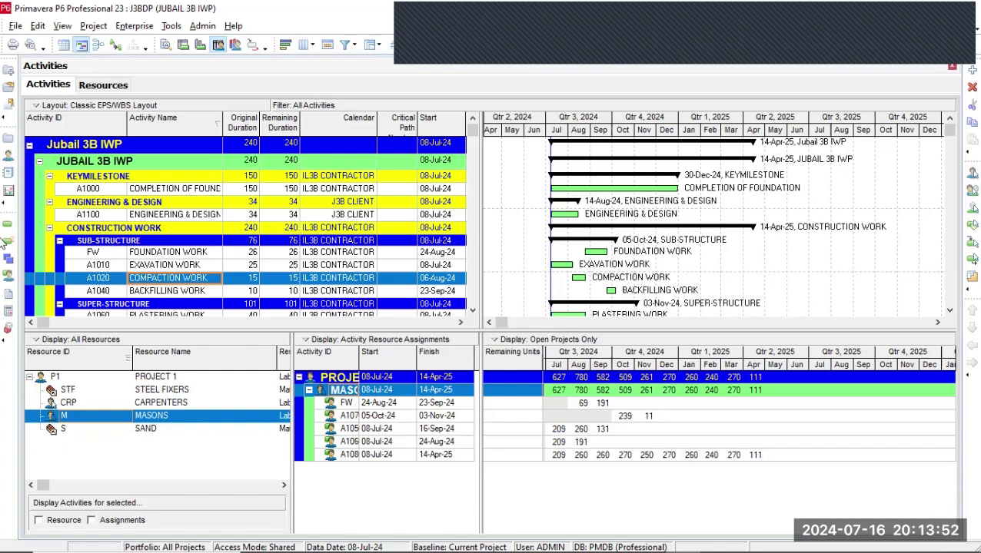
# Switch the lower pane from the usage spreadsheet back to the Resource Usage Profile.
pyautogui.click(4, 204)
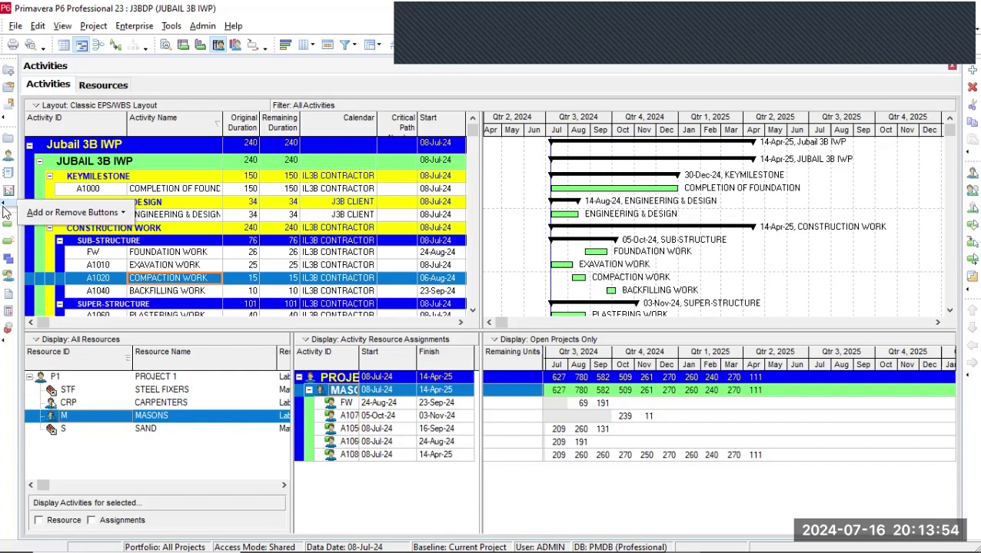
pyautogui.click(4, 207)
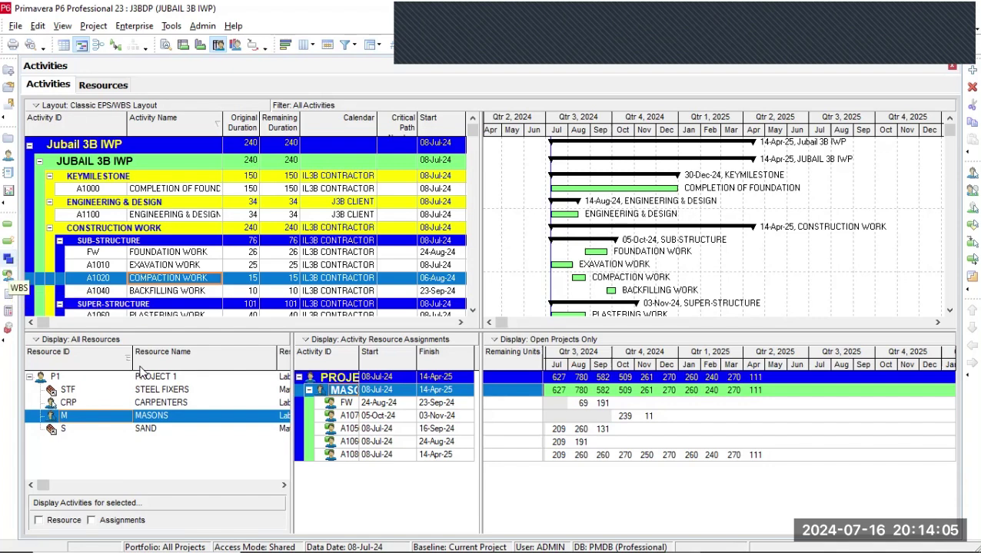
pyautogui.click(234, 48)
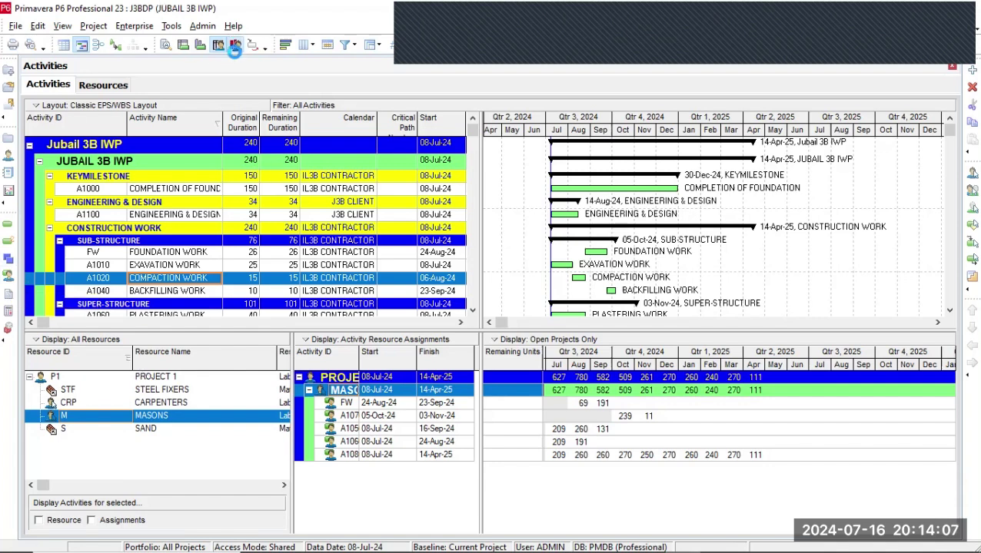
# Open the Resource Assignments view and set its spreadsheet timescale to the Month/Week date interval.
pyautogui.click(9, 276)
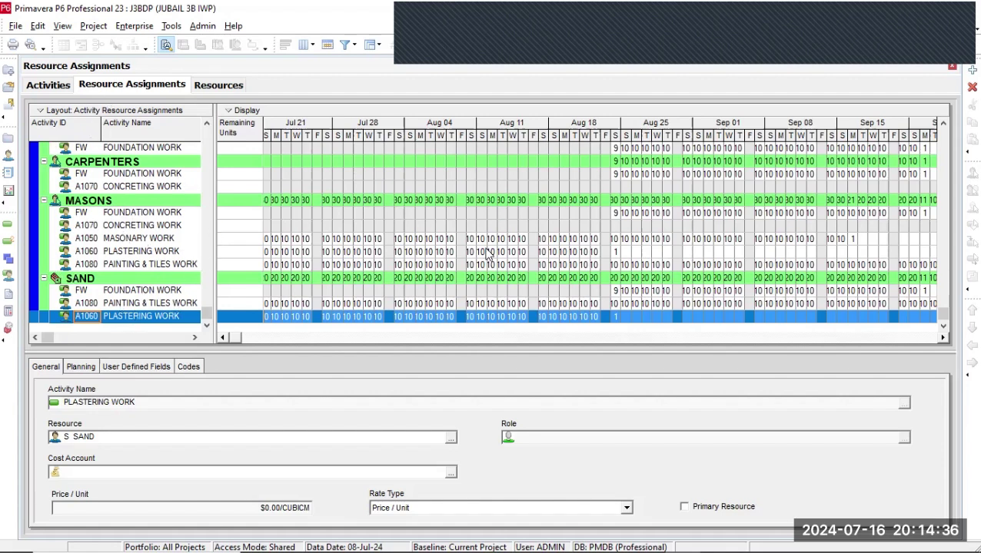
pyautogui.rightClick(532, 121)
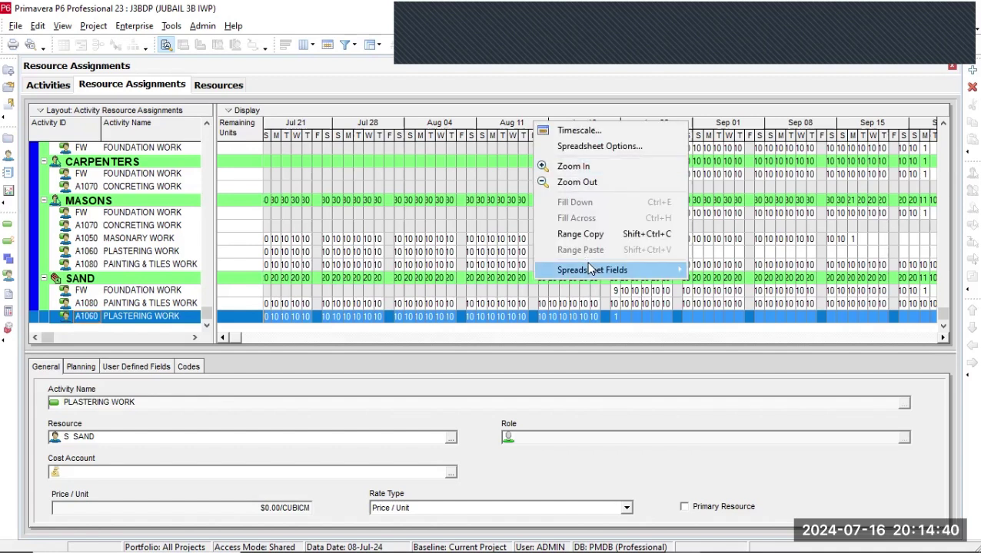
pyautogui.click(572, 131)
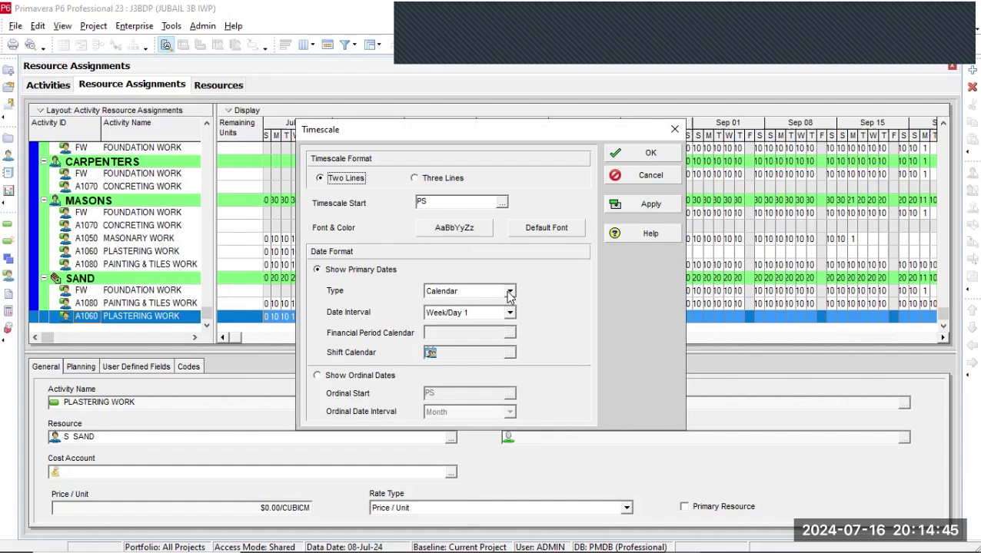
pyautogui.click(509, 313)
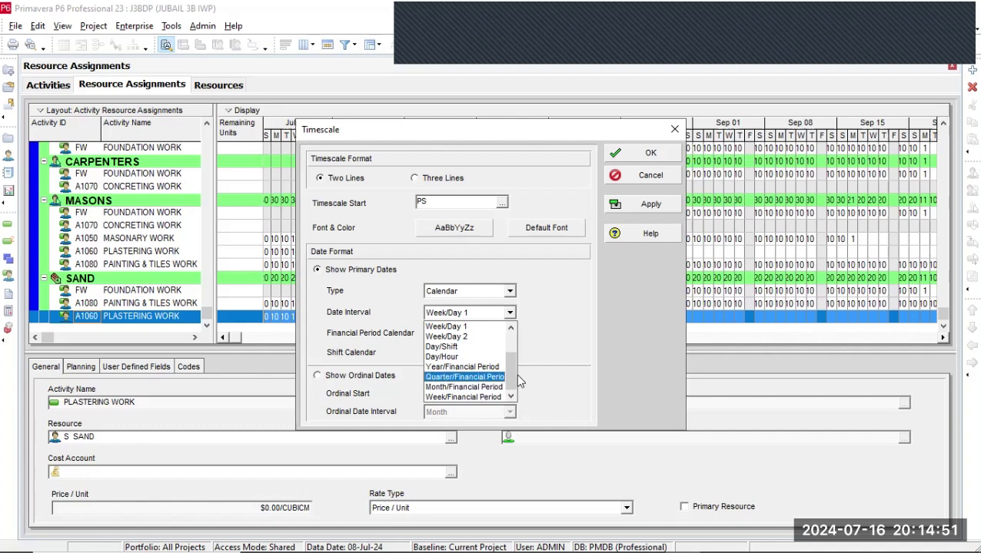
pyautogui.scroll(2, 507, 369)
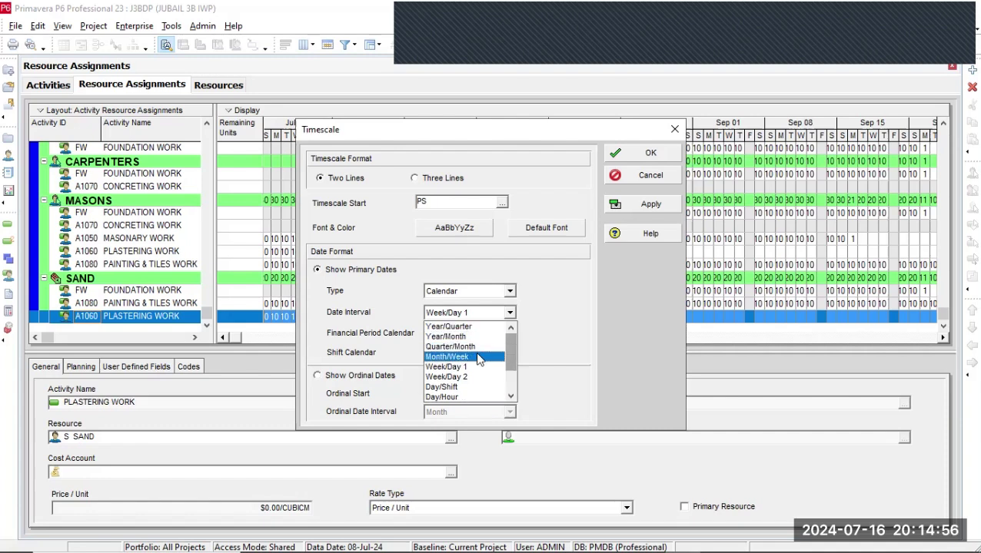
pyautogui.click(478, 357)
pyautogui.click(626, 205)
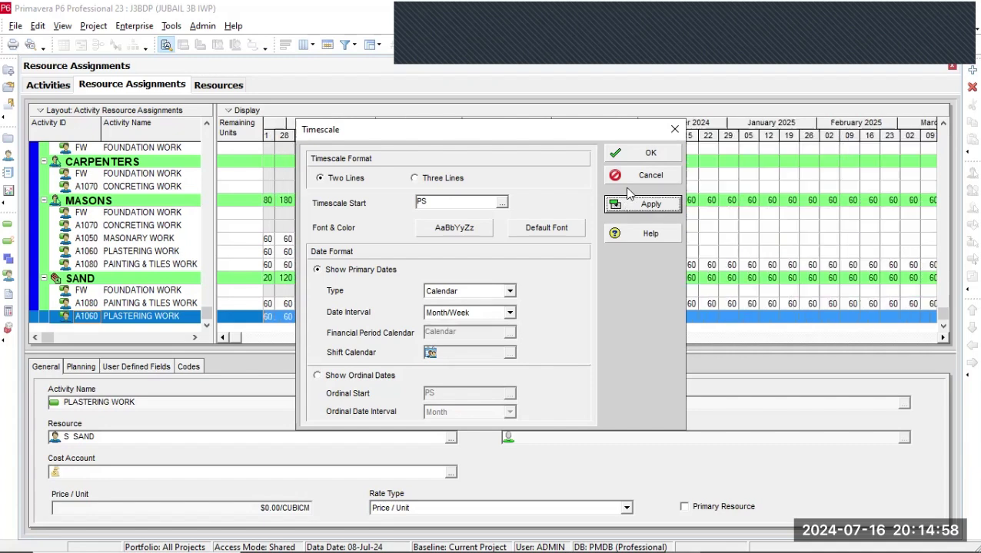
pyautogui.click(626, 152)
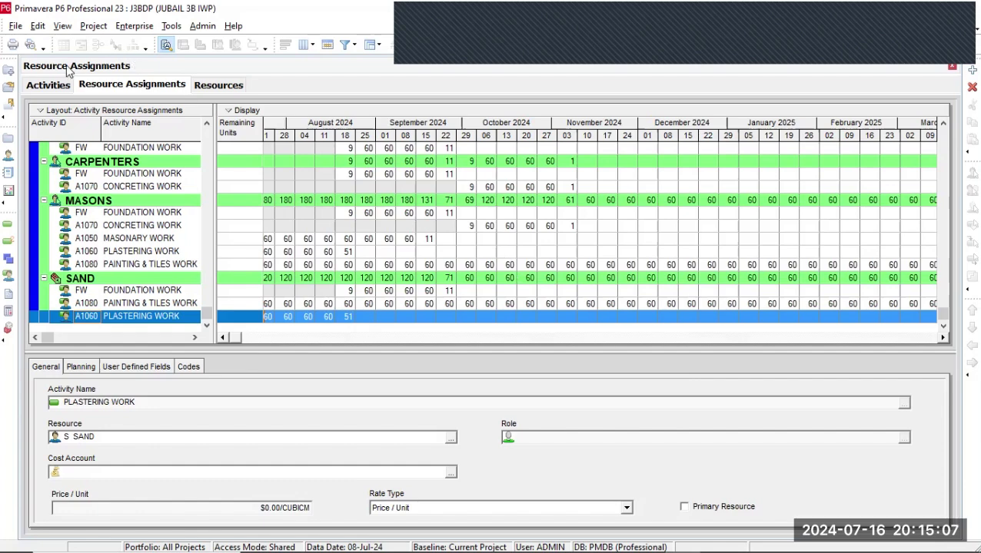
# Return to the Activities view and level all resources of J3BDP - JUBAIL 3B IWP with automatic leveling when scheduling enabled.
pyautogui.click(57, 88)
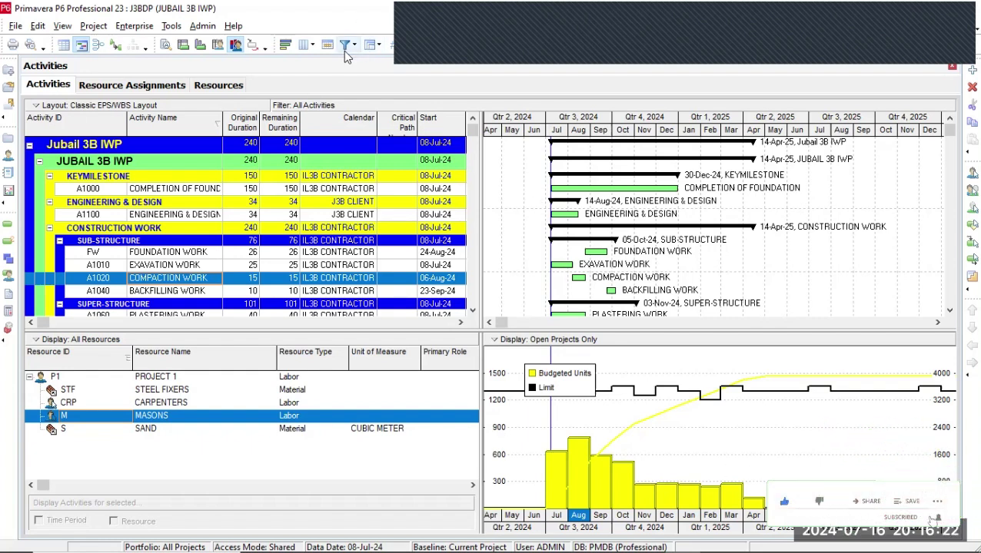
pyautogui.click(463, 52)
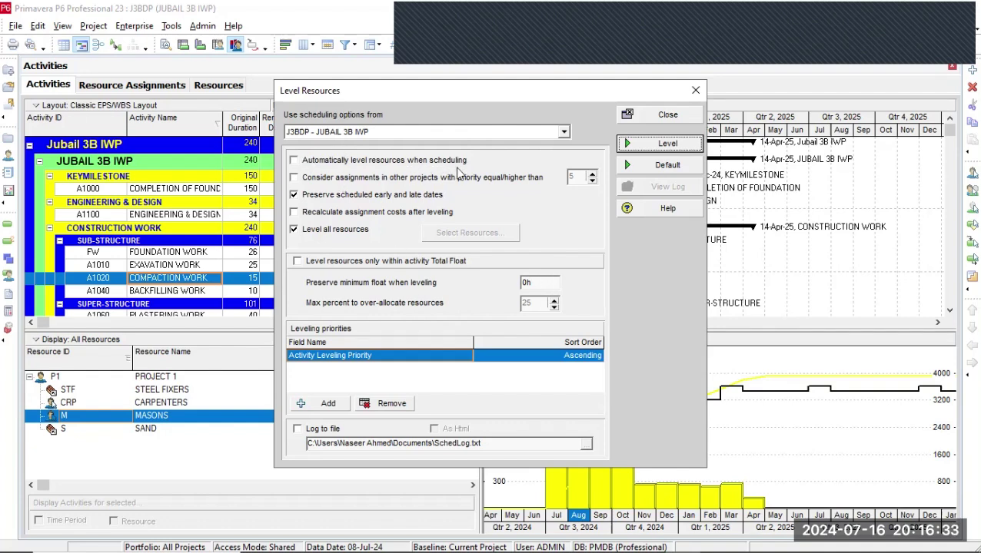
pyautogui.click(306, 165)
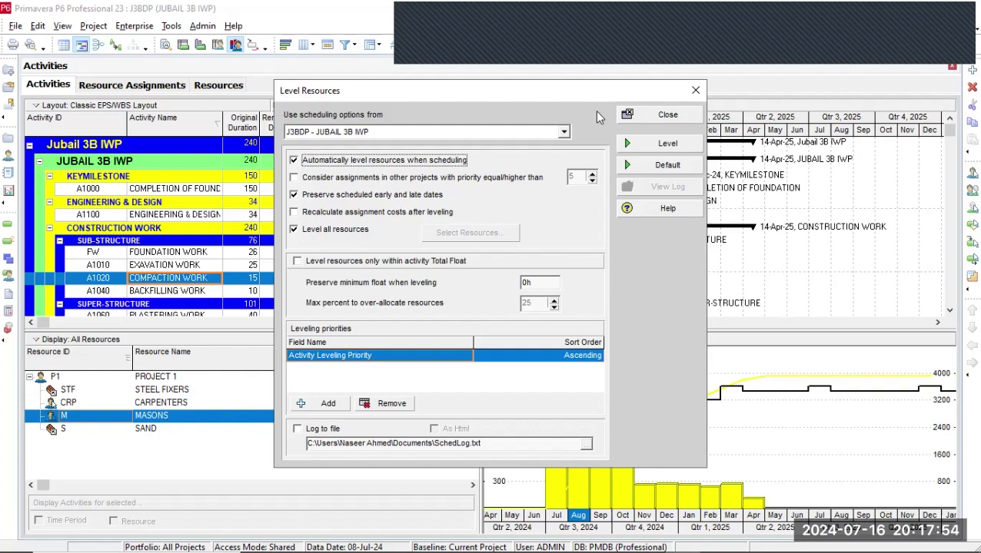
pyautogui.click(651, 150)
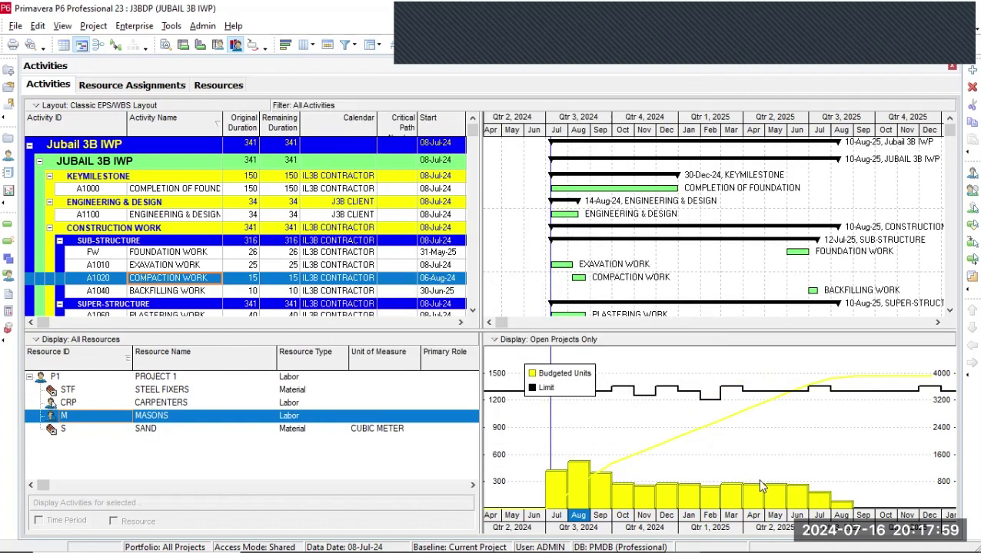